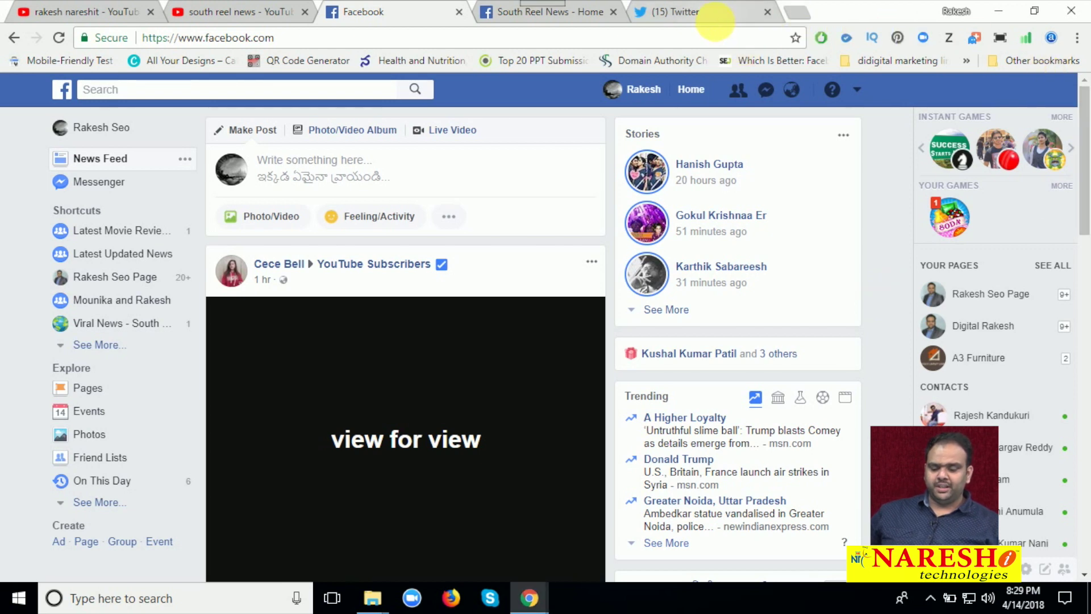
- Glance at the South Reel News Twitter profile, then open its Facebook page and scroll down
click(710, 15)
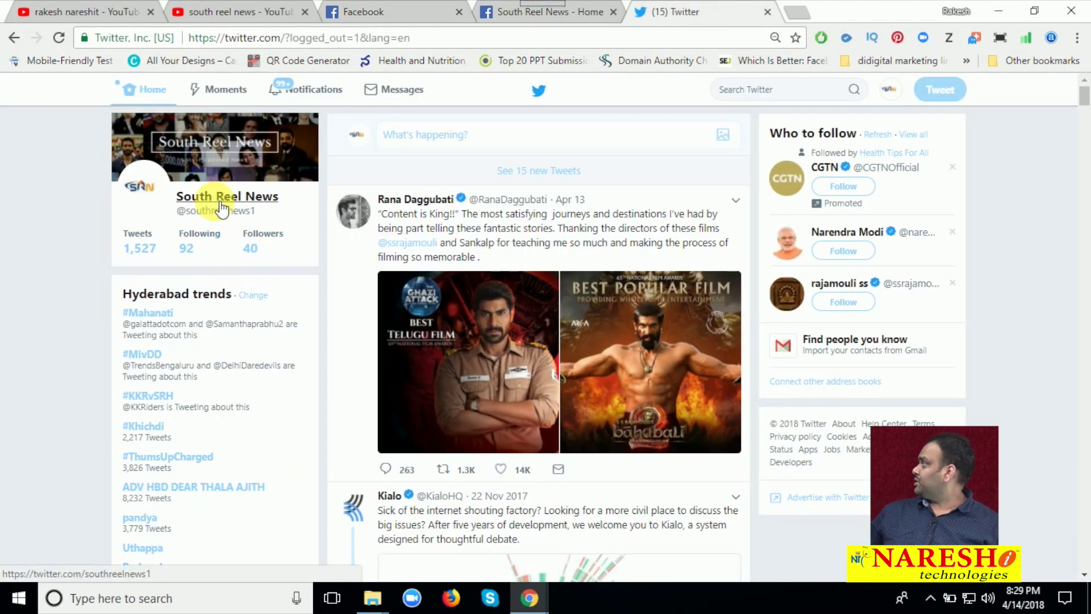
click(496, 18)
scroll(507, 226, down, 3)
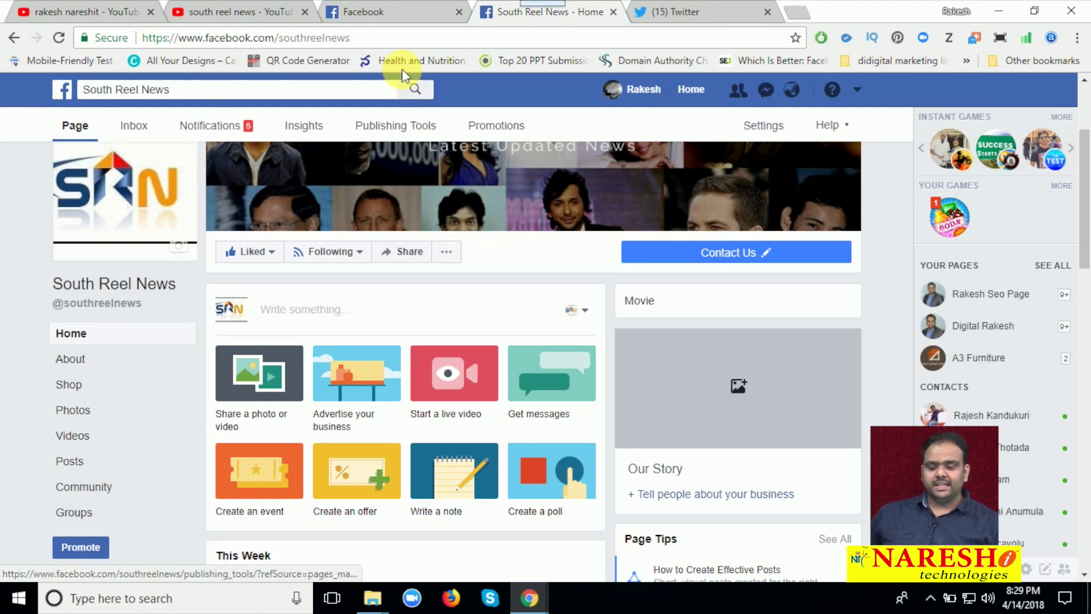
- Go to facebook.com/twitter and search the page for 'south re' to locate South Reel News
click(384, 11)
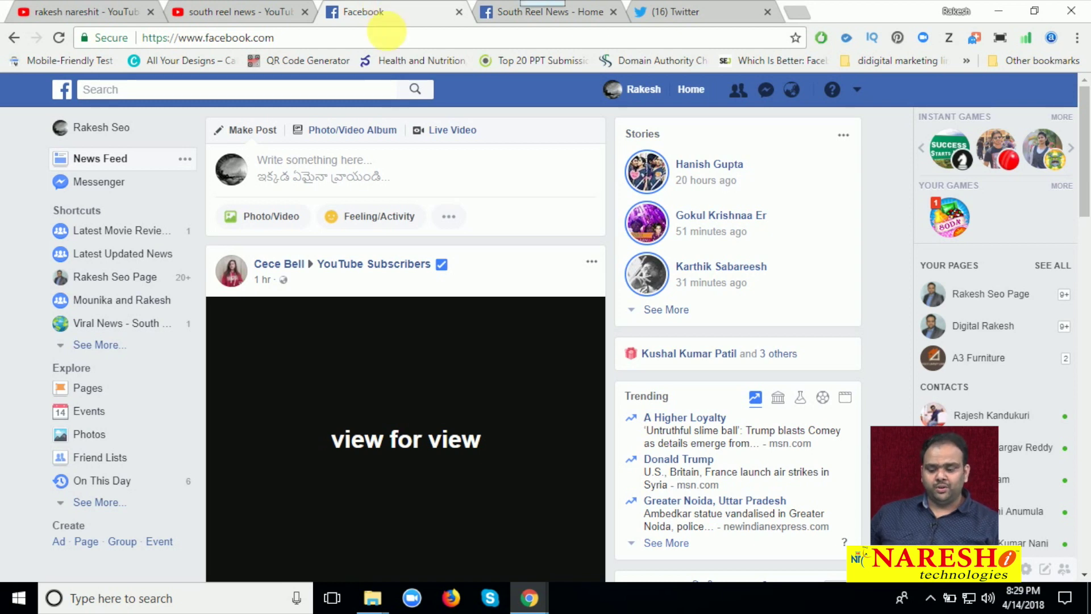
click(365, 44)
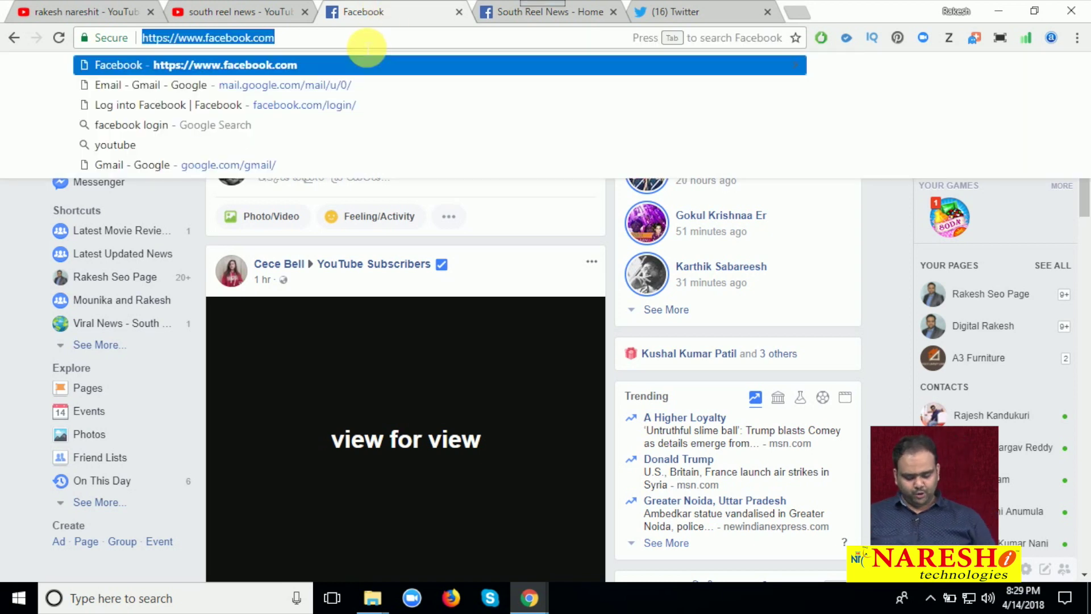
key(End)
text(/twitter)
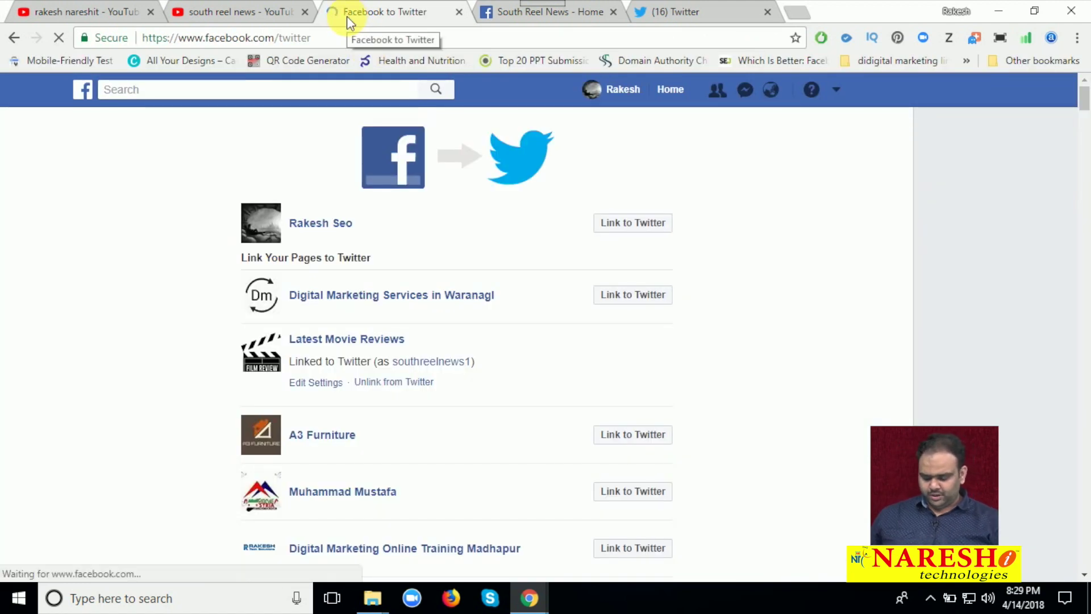
key(ctrl+f)
text(south re)
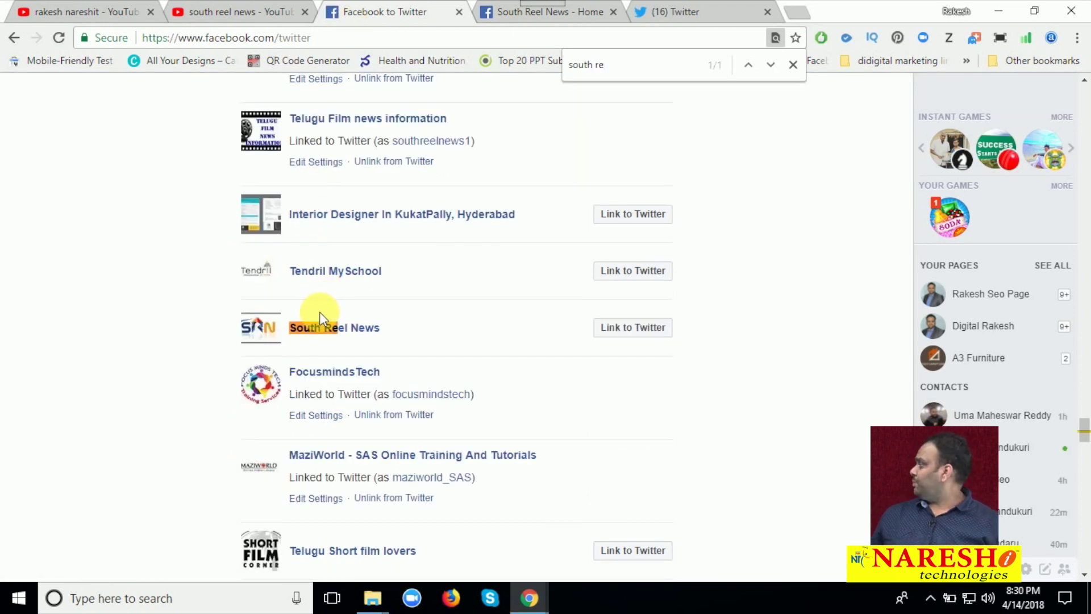
- Link South Reel News to Twitter and authorise the Facebook app on Twitter
click(628, 335)
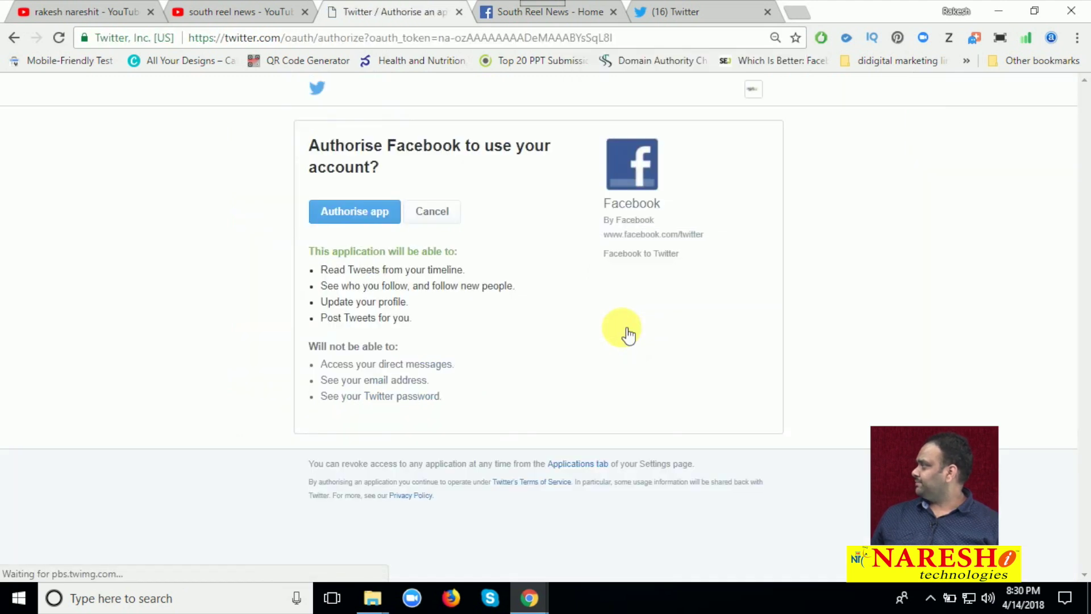
click(379, 217)
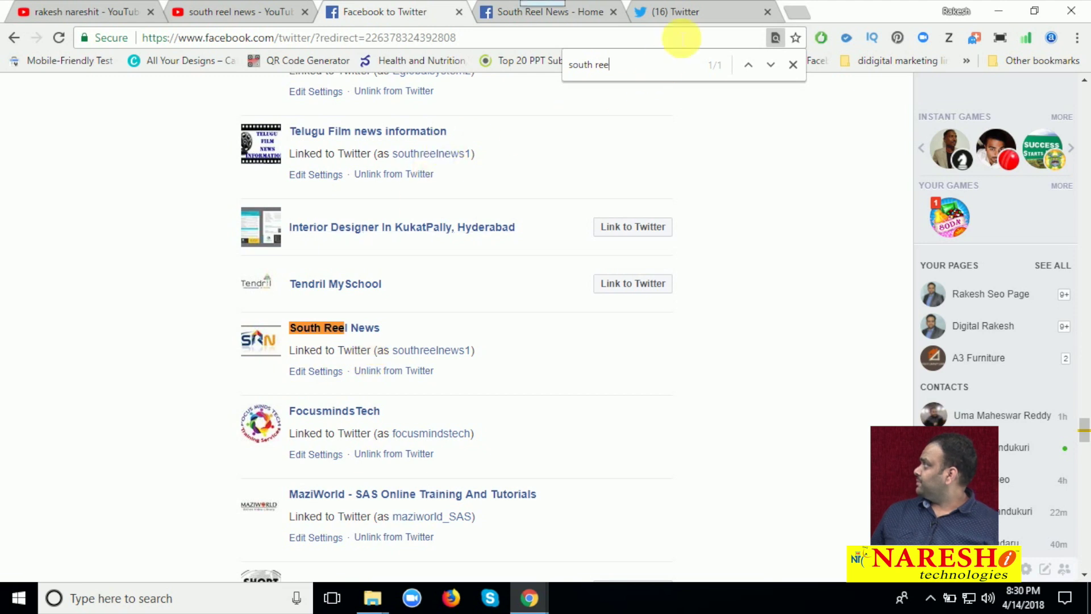
- Compare the South Reel News Twitter handle with the account linked on Facebook, then return to YouTube results
click(678, 12)
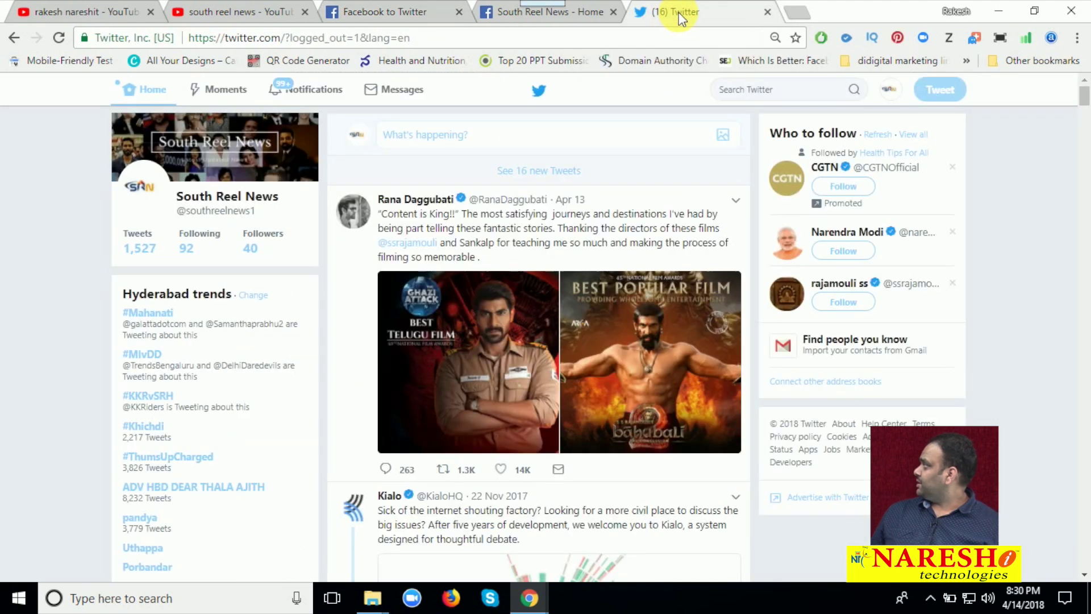
click(139, 236)
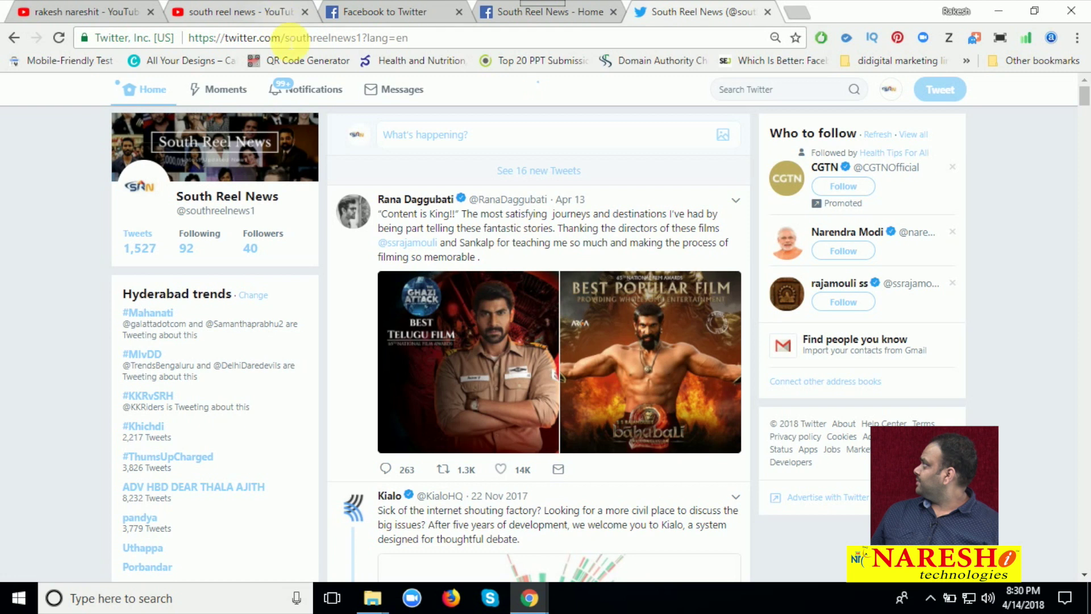
drag(285, 37, 369, 40)
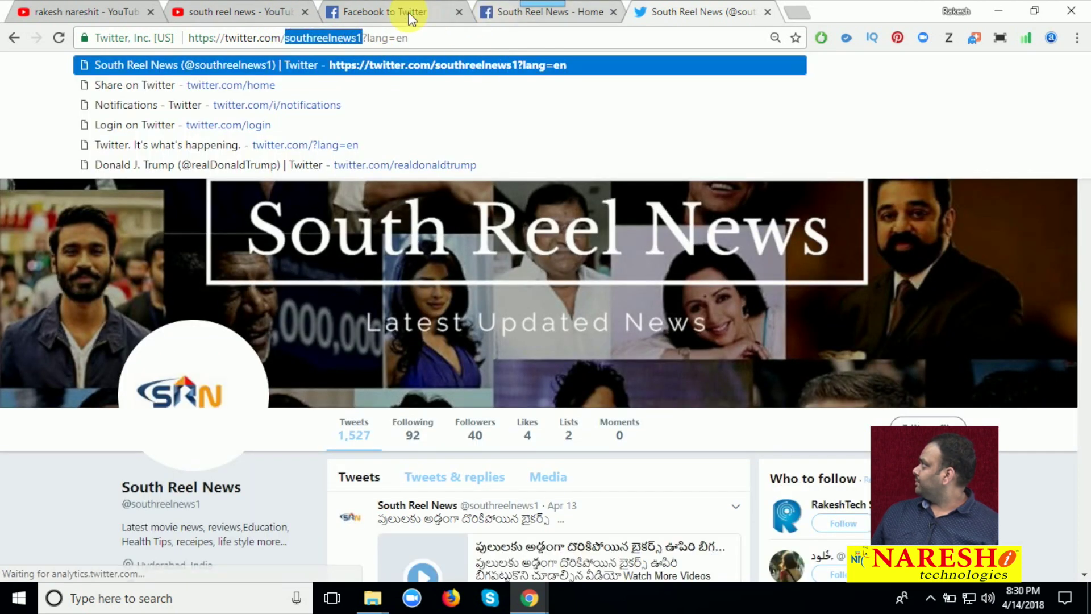
key(ctrl+c)
click(407, 18)
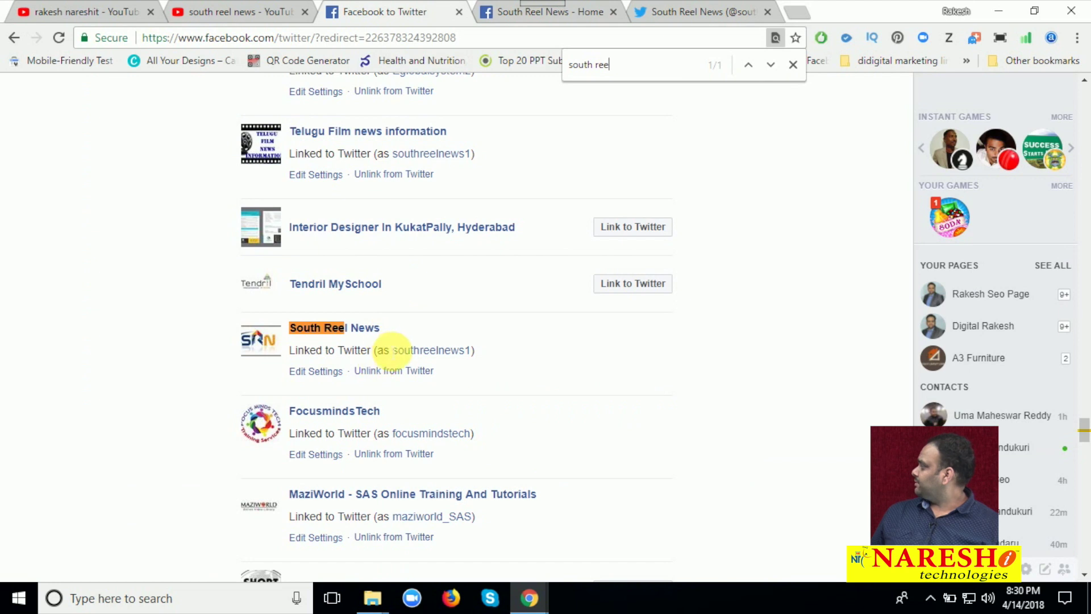
drag(392, 351, 464, 350)
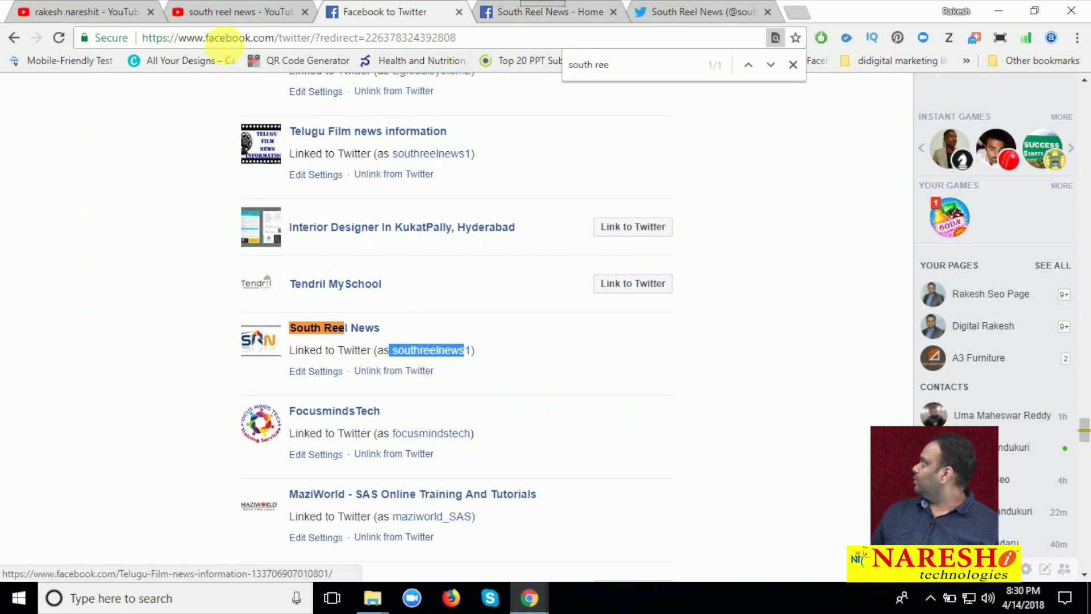
click(226, 11)
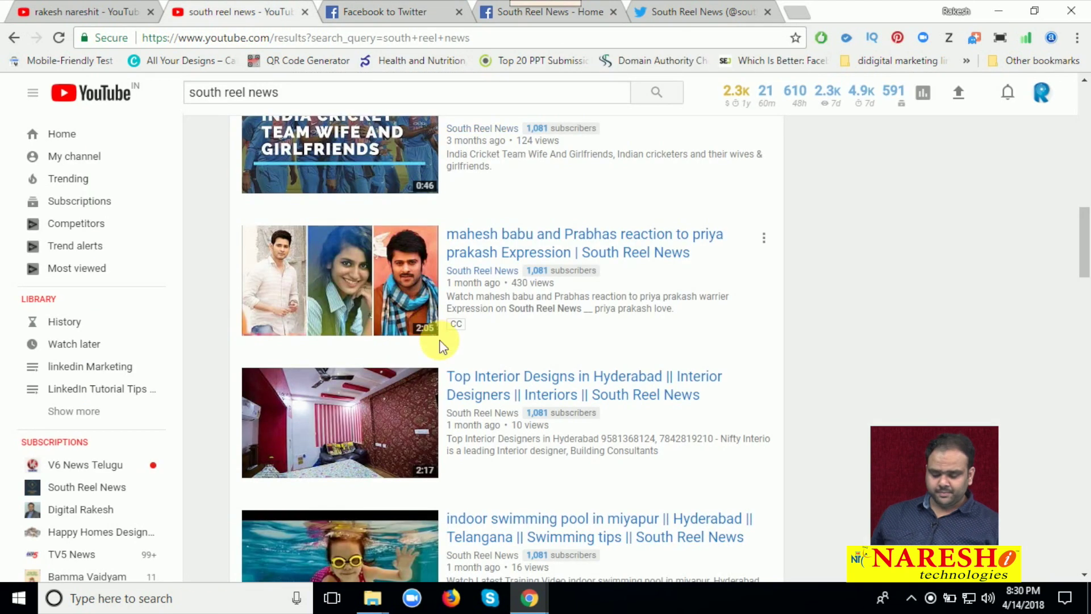
- Open the mahesh babu reaction video in a new tab, select its title, and share it to Facebook
scroll(438, 340, down, 1)
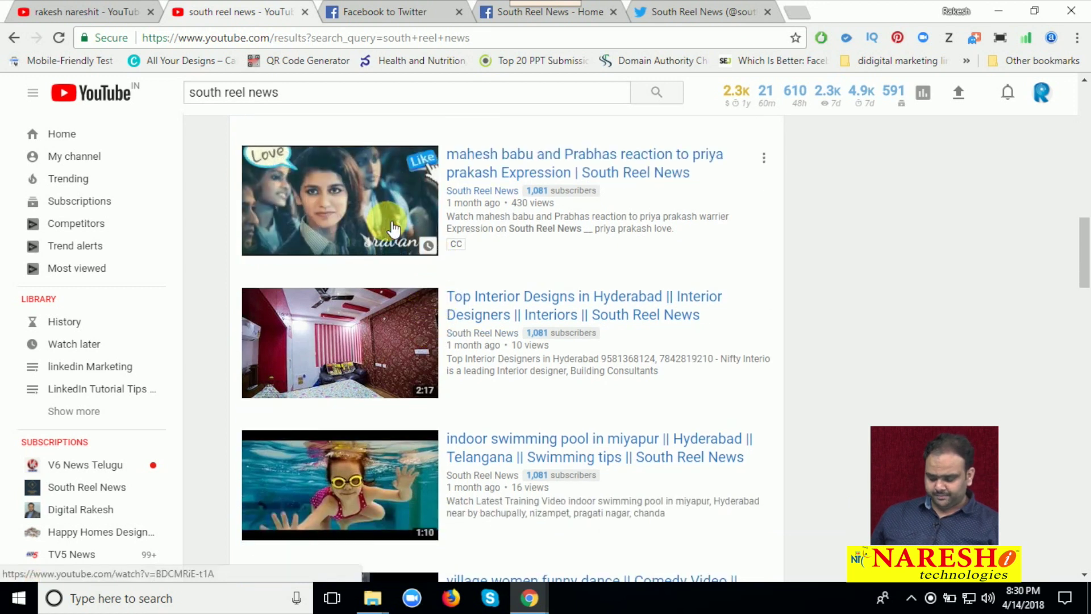
middle_click(335, 182)
click(363, 15)
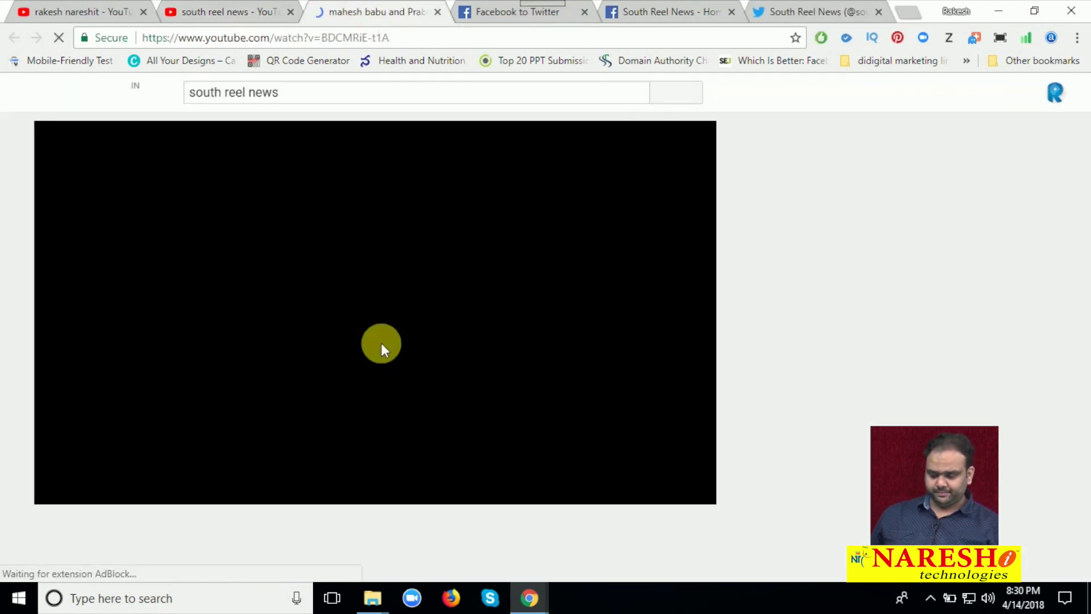
drag(40, 454, 491, 454)
scroll(191, 431, down, 2)
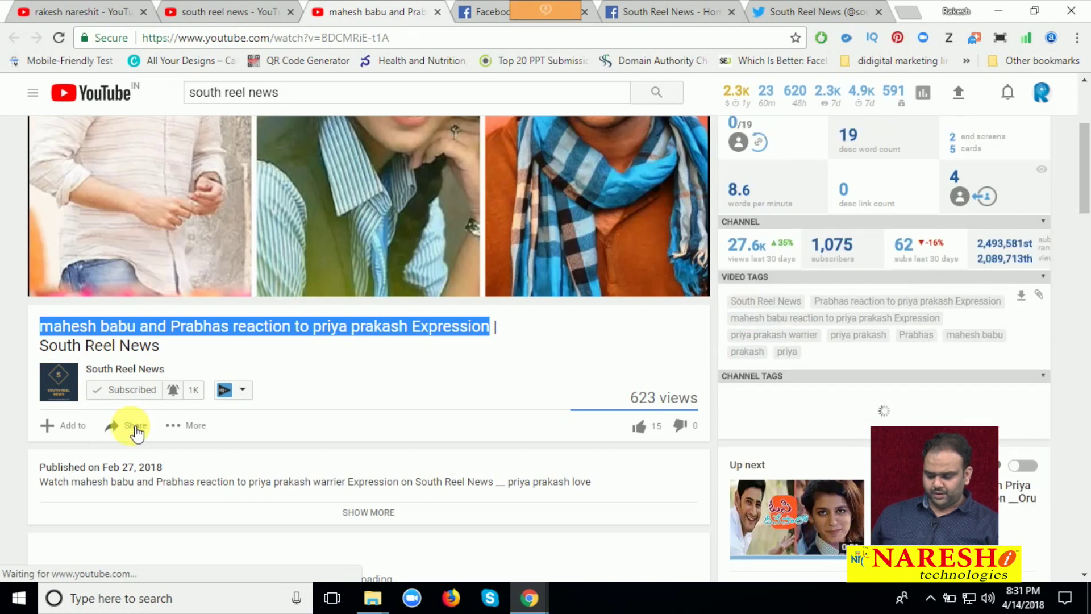
click(136, 431)
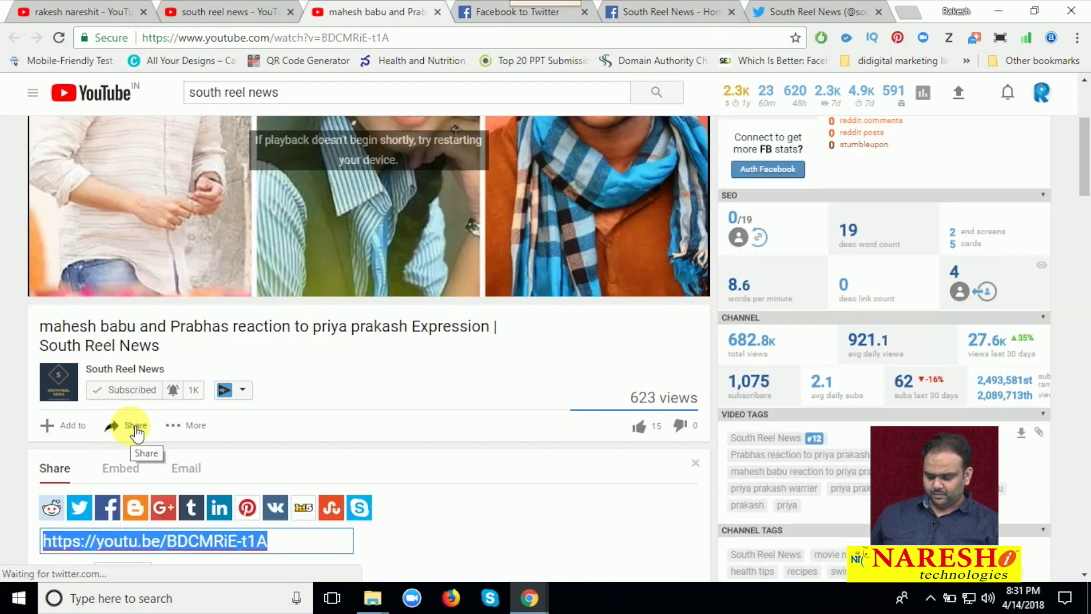
click(112, 508)
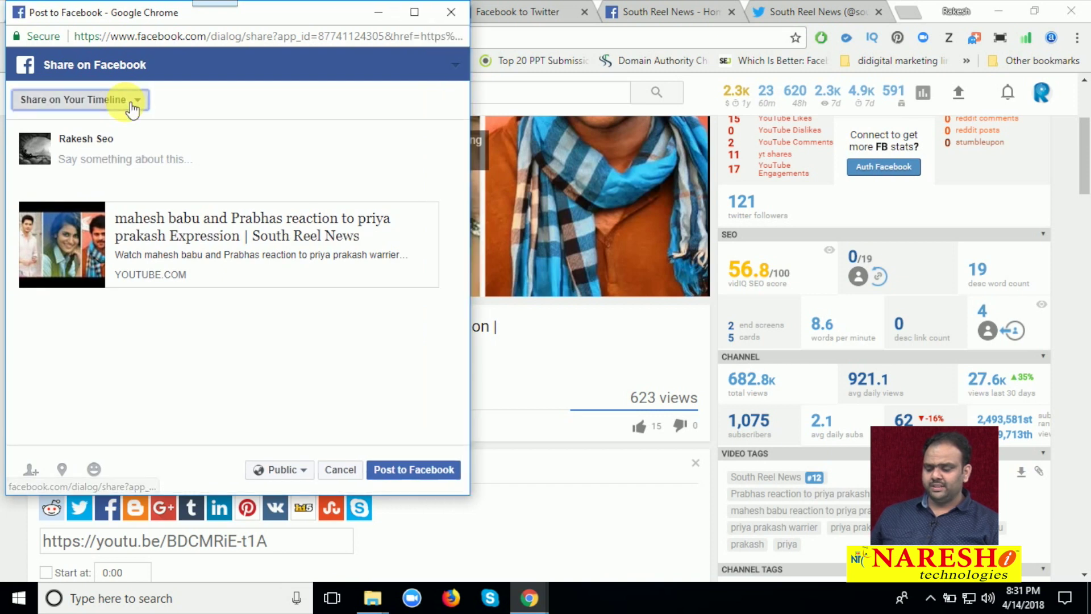
- Share to the managed page South Reel News and paste the video title as the caption
click(133, 101)
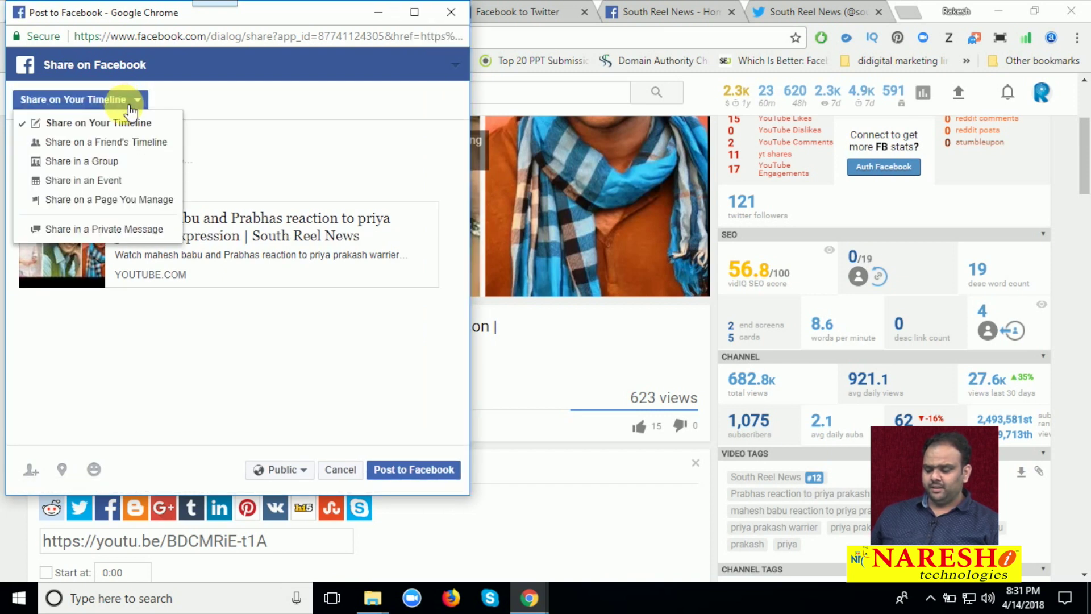
click(98, 202)
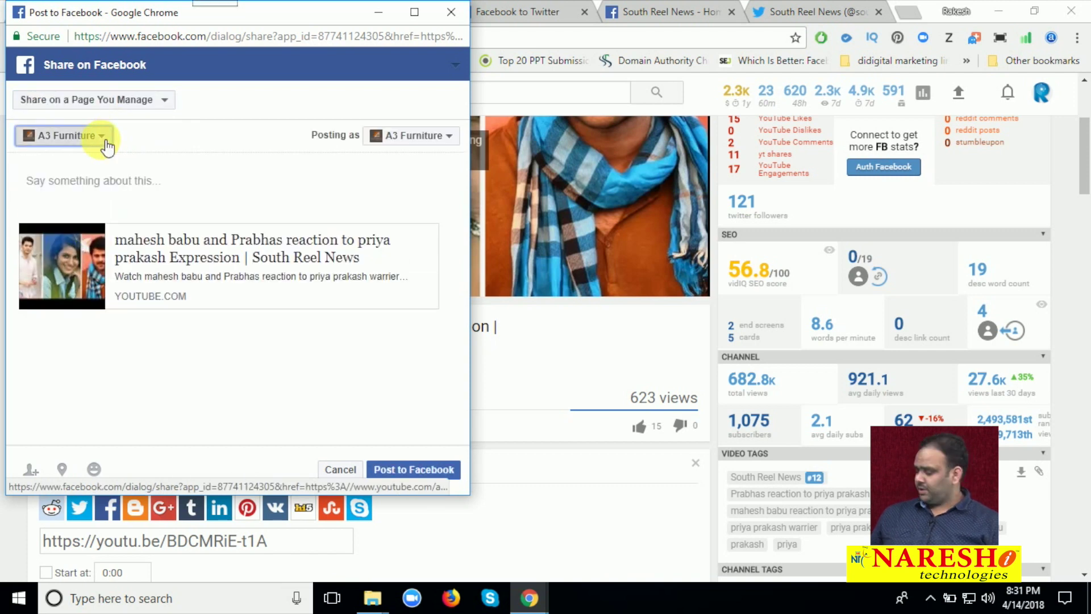
click(107, 147)
scroll(102, 204, down, 10)
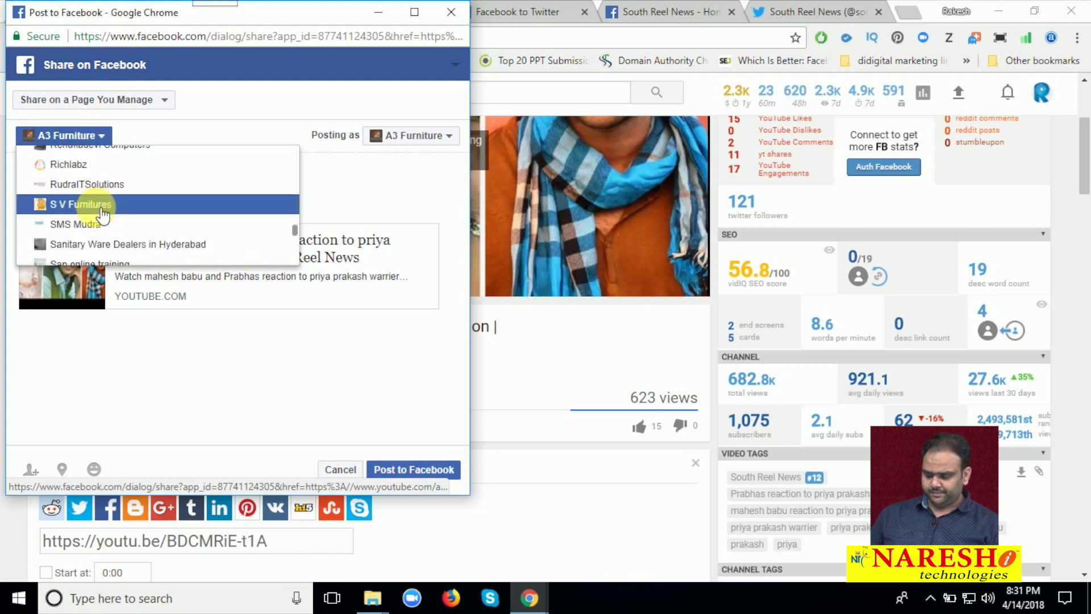
click(91, 244)
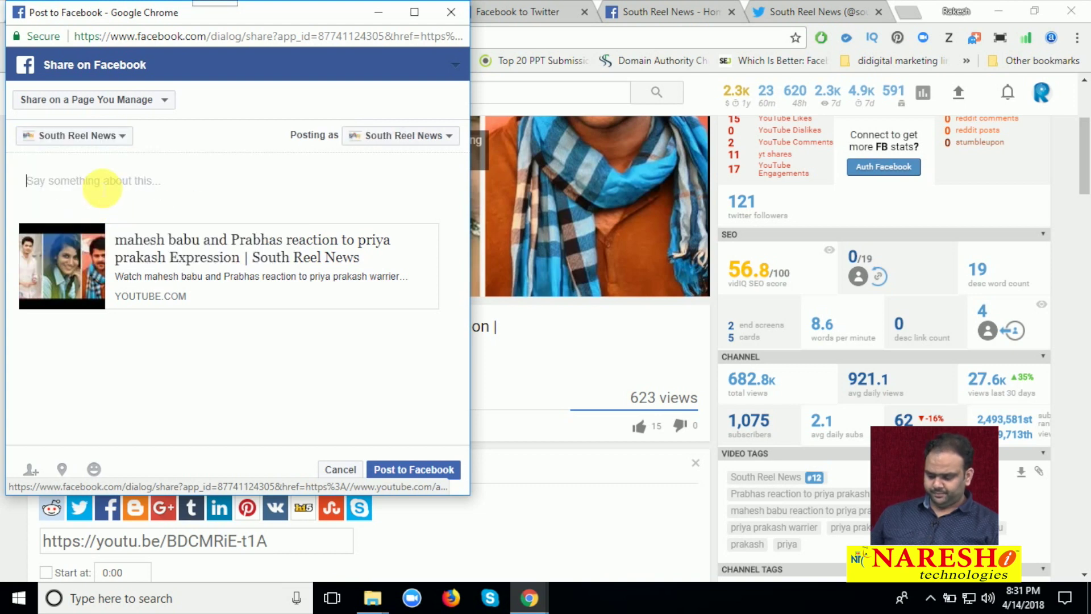
key(ctrl+v)
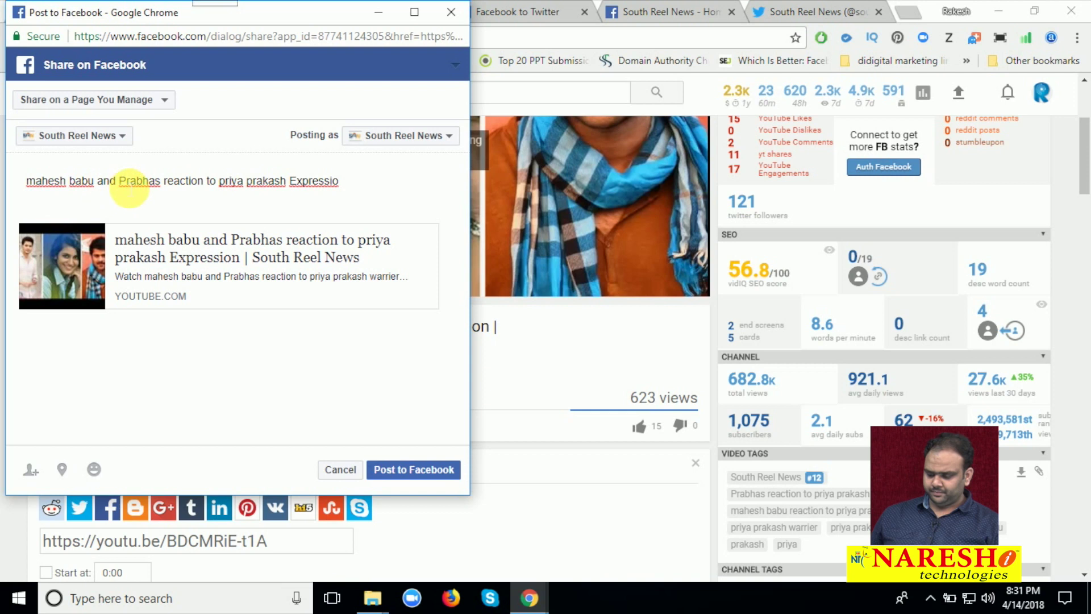
- Edit the caption to '#maheshbabu and #Prabhas reaction to #priyaprakash Expression' and post it
click(120, 181)
text(#)
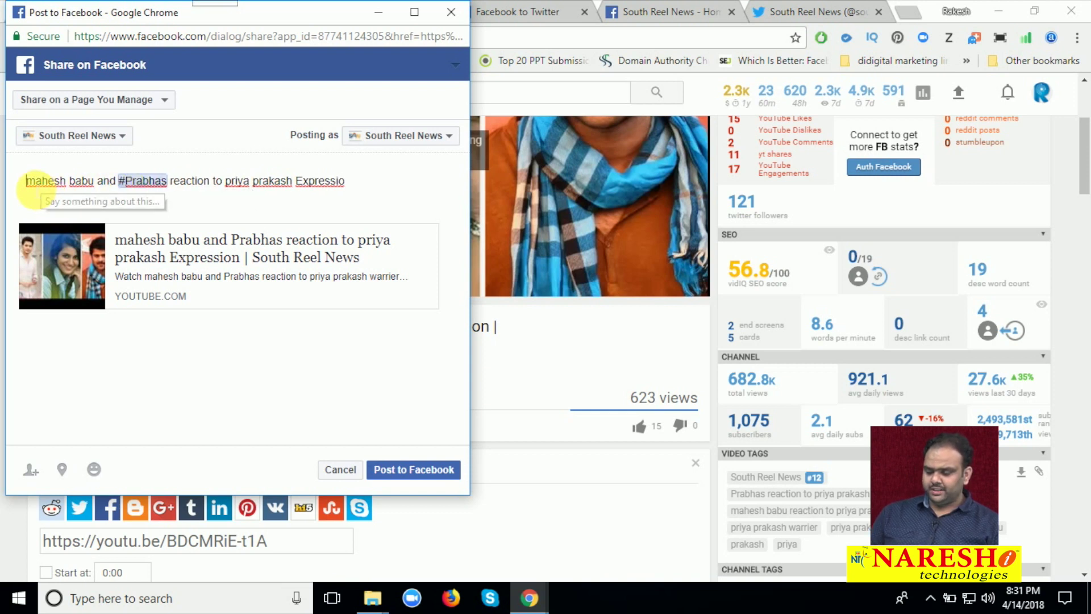
text(#)
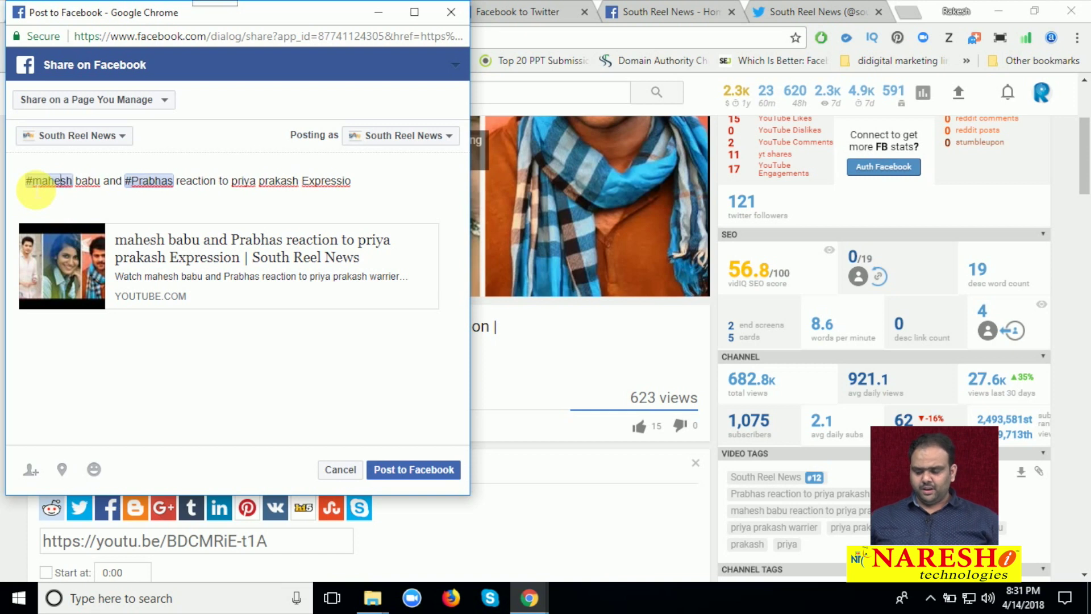
key(BackSpace)
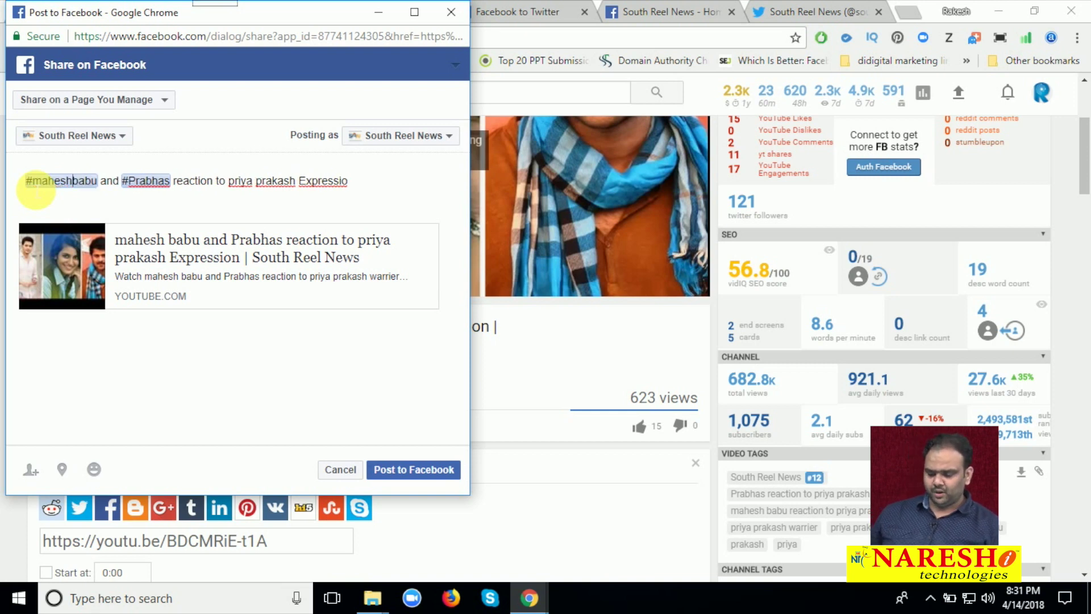
click(229, 180)
text(#)
click(261, 181)
key(BackSpace)
click(352, 181)
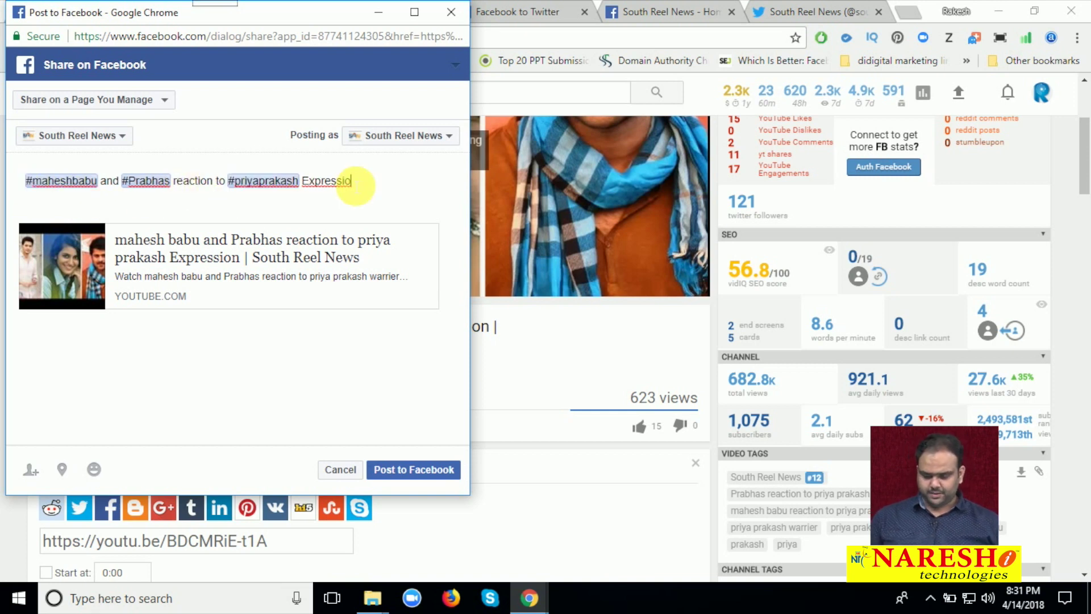
click(399, 472)
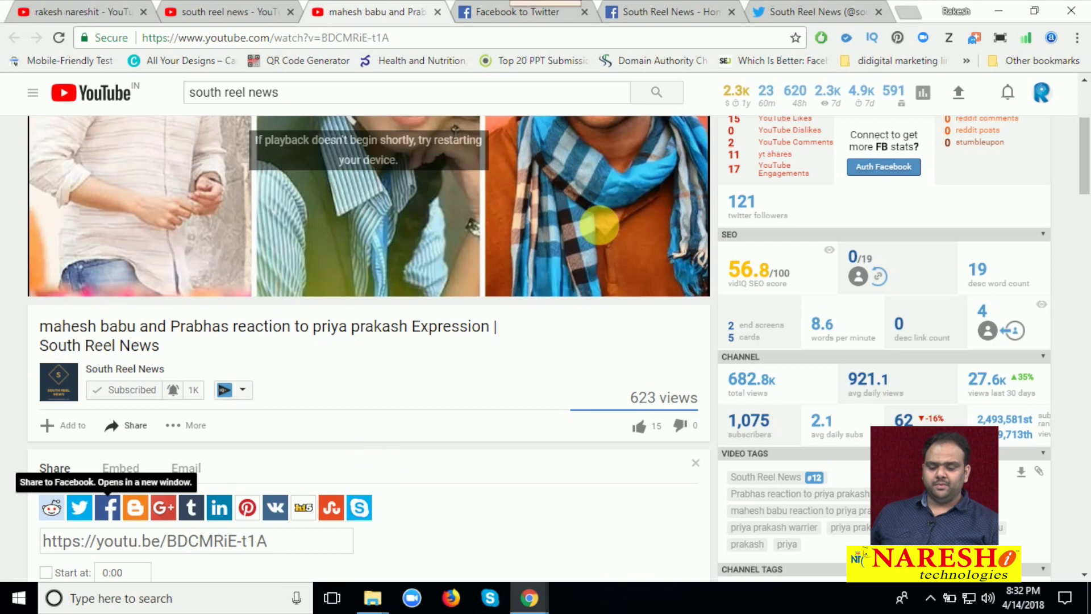
- Switch to the South Reel News Facebook page and scroll to the new mahesh babu video post
click(646, 14)
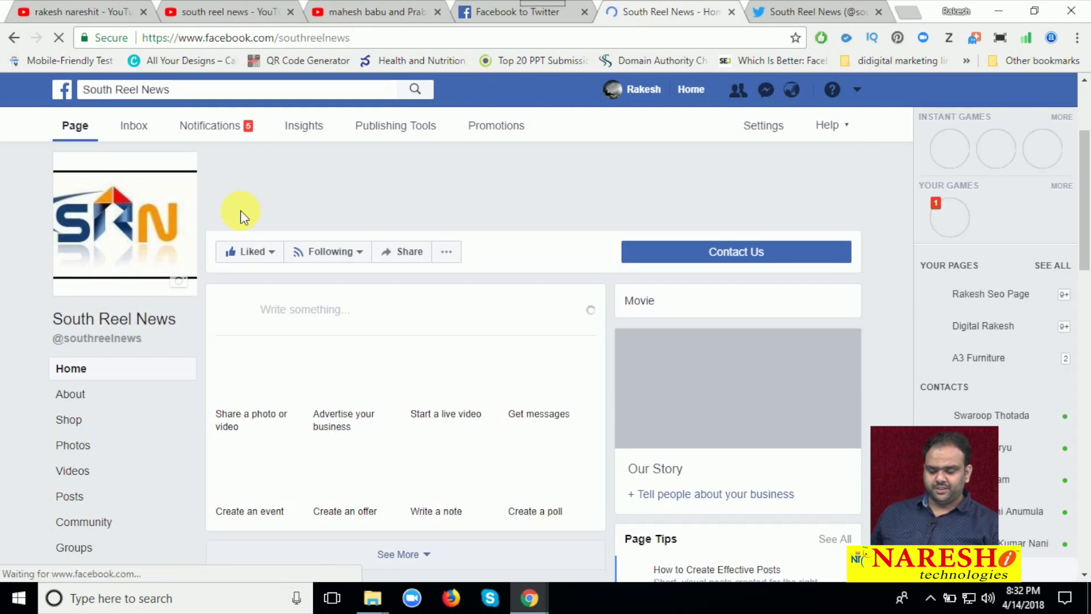
scroll(241, 213, down, 5)
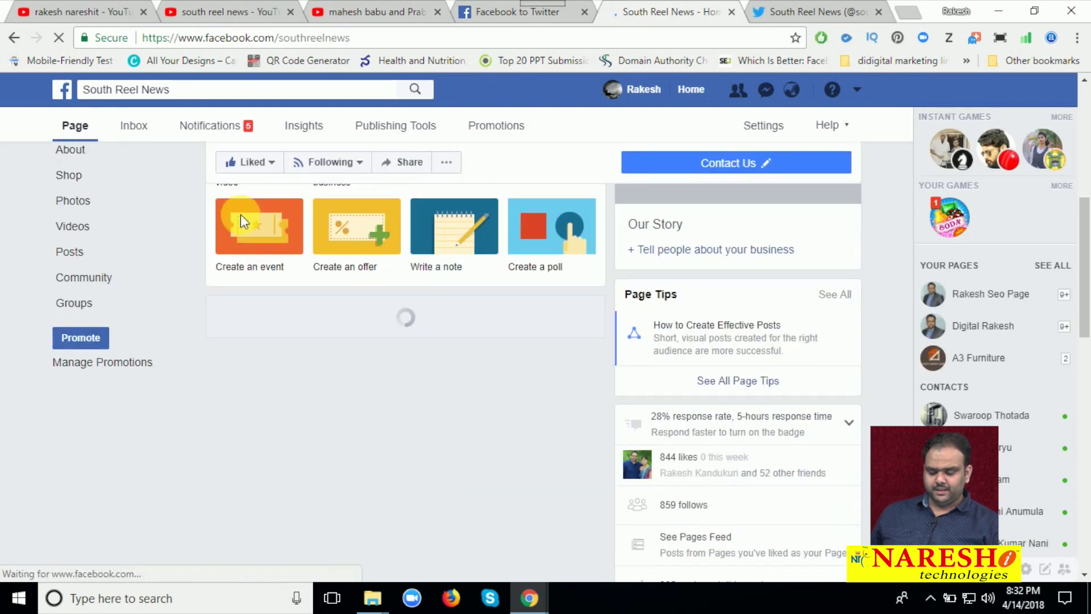
scroll(240, 213, down, 3)
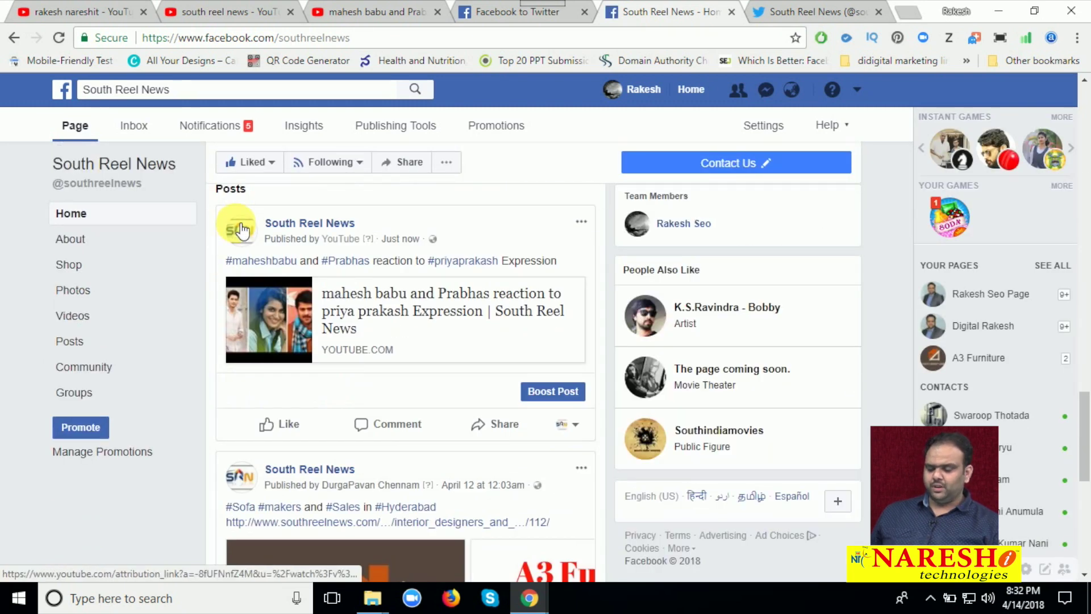
mouse_move(368, 215)
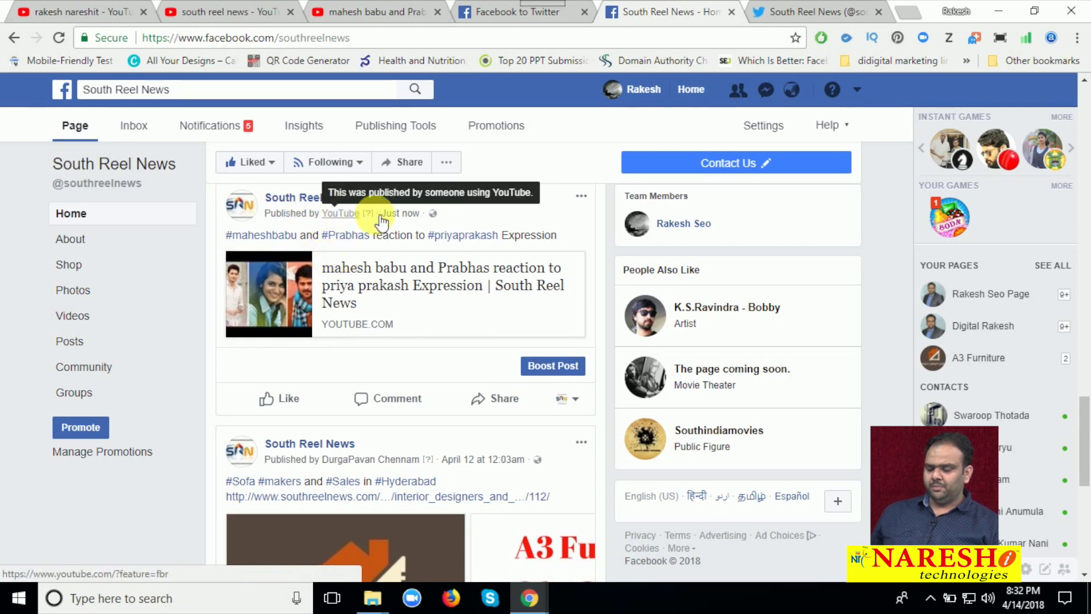
- Reload the South Reel News Twitter profile to find the auto-posted #maheshbabu tweet
click(789, 16)
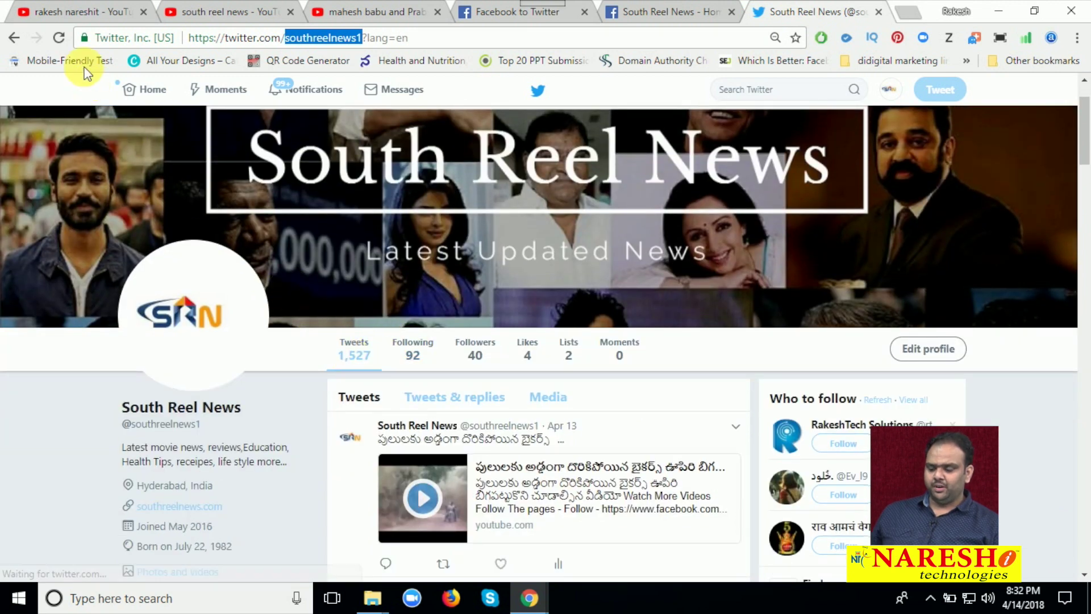
click(59, 38)
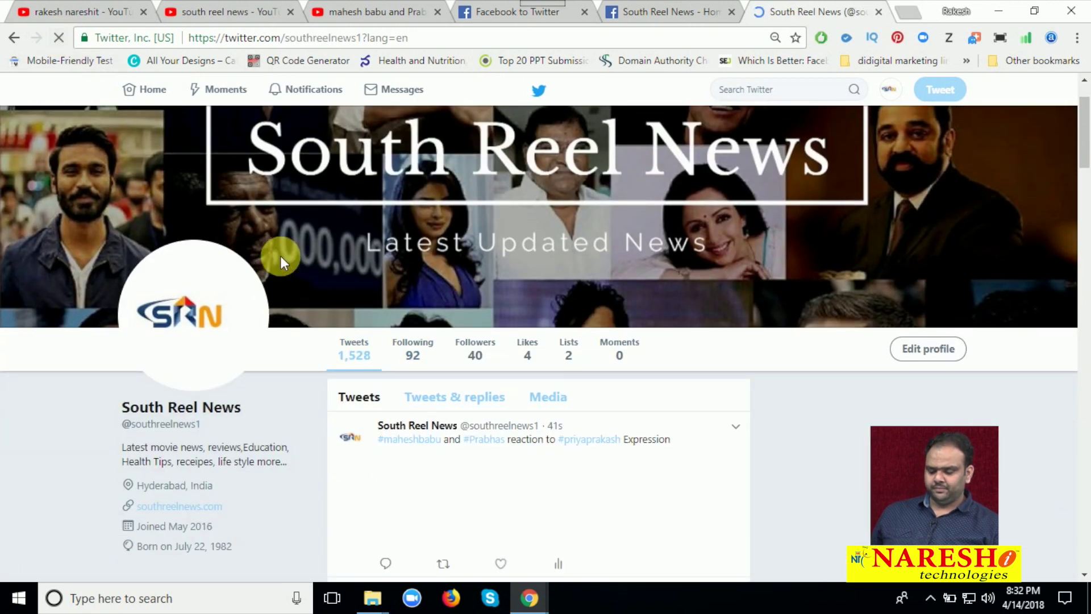
scroll(382, 358, down, 3)
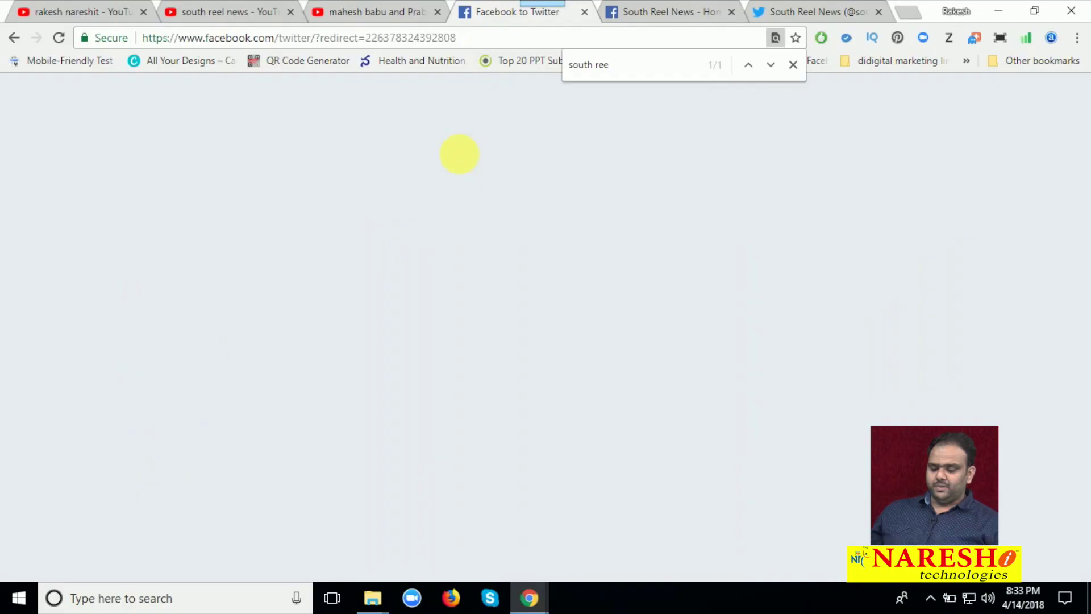
- Highlight the linked account name on the Facebook-to-Twitter page and scroll back to the top
drag(464, 350, 389, 351)
scroll(372, 341, up, 15)
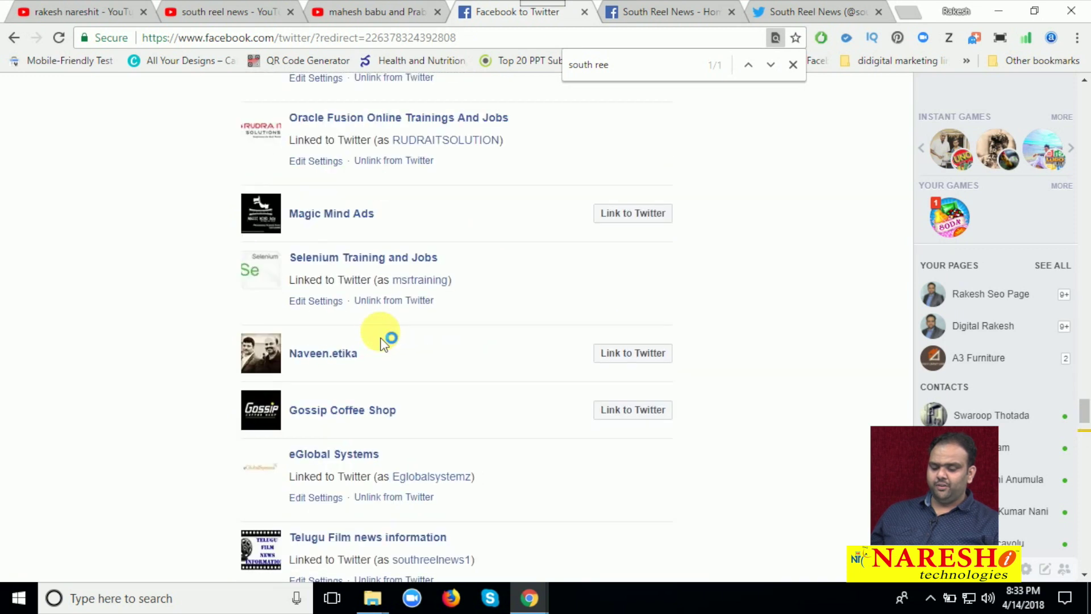
scroll(386, 328, up, 20)
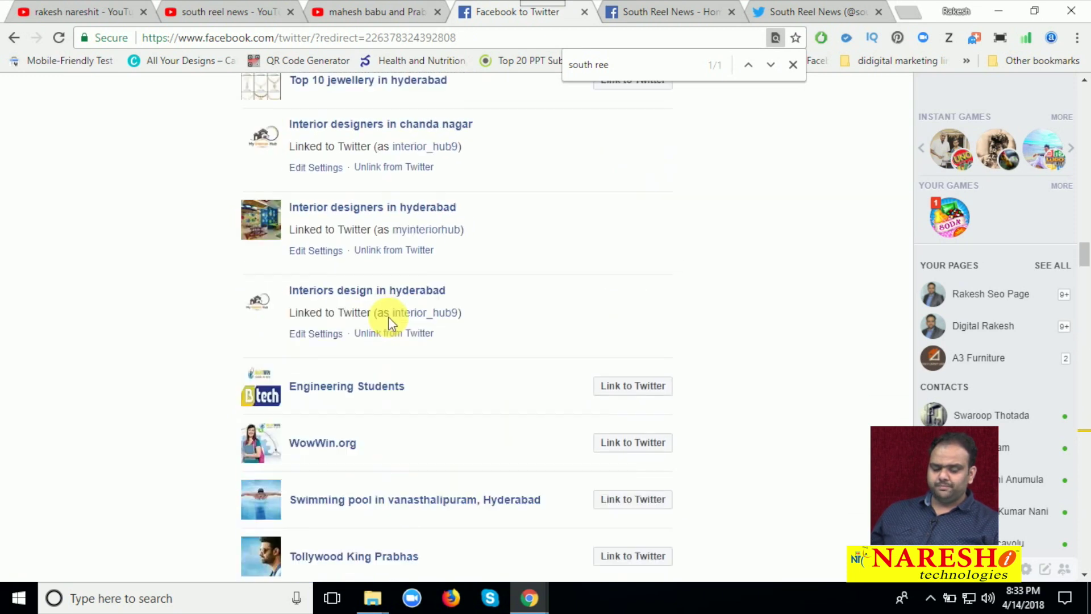